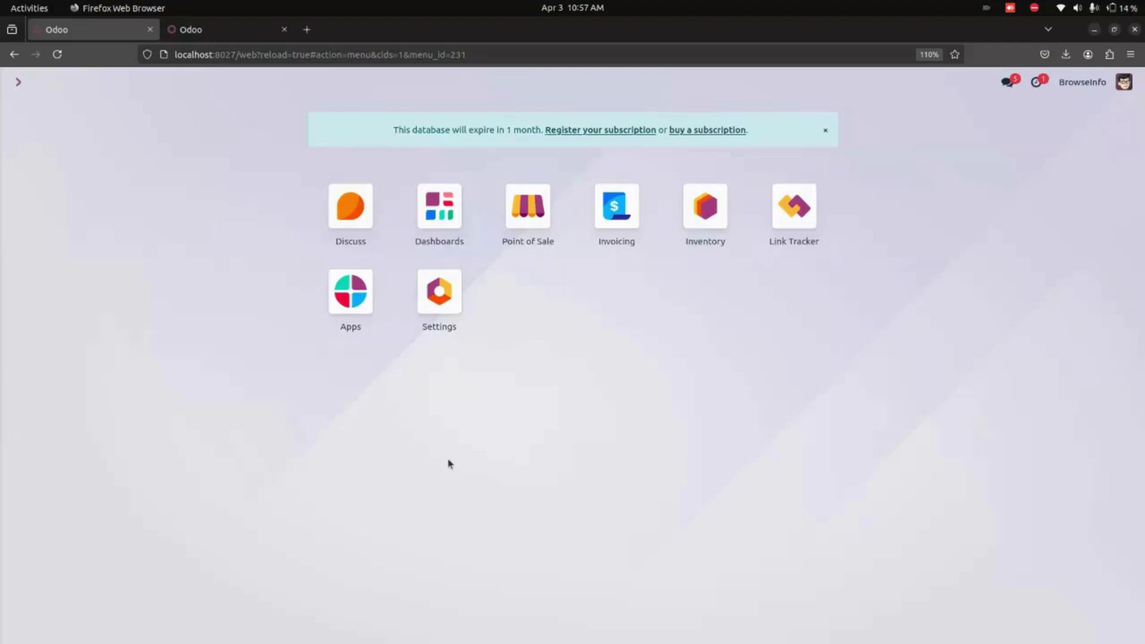
- Look through the Point of Sale section of the Odoo Settings
left_click(426, 298)
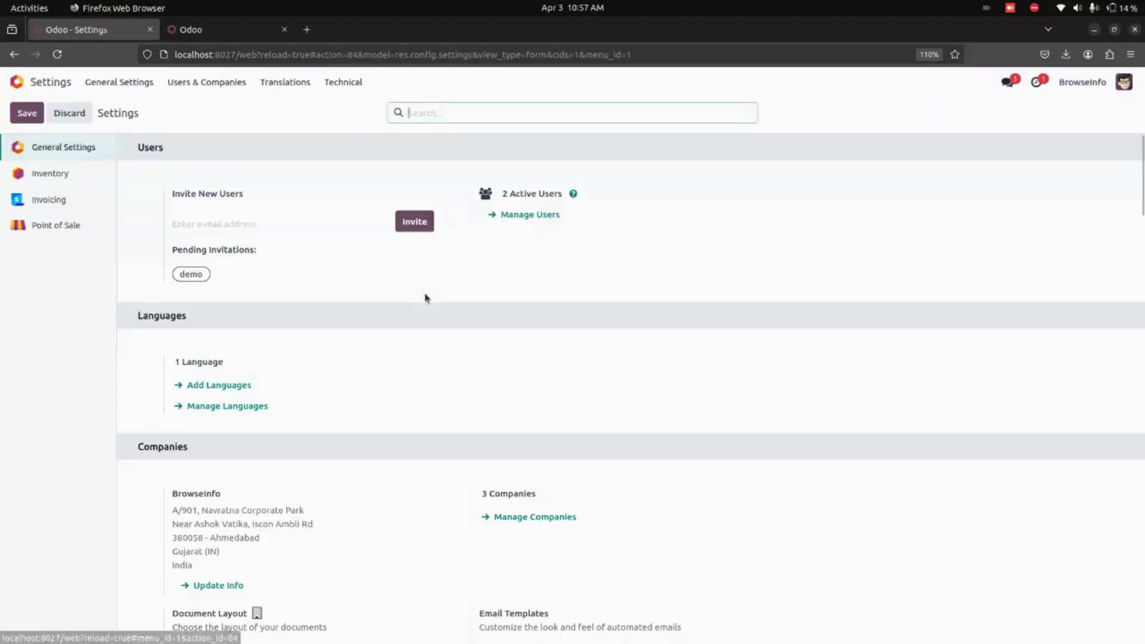
left_click(56, 225)
scroll(303, 362, "down", 3)
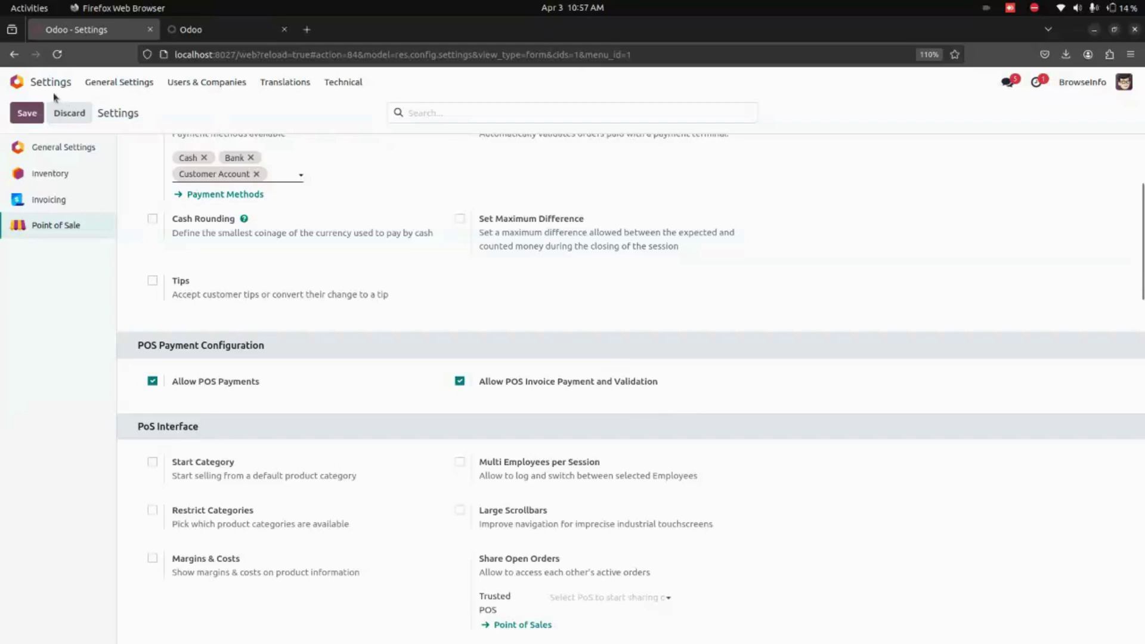
- Open a new Shop POS session with zero opening cash
left_click(17, 82)
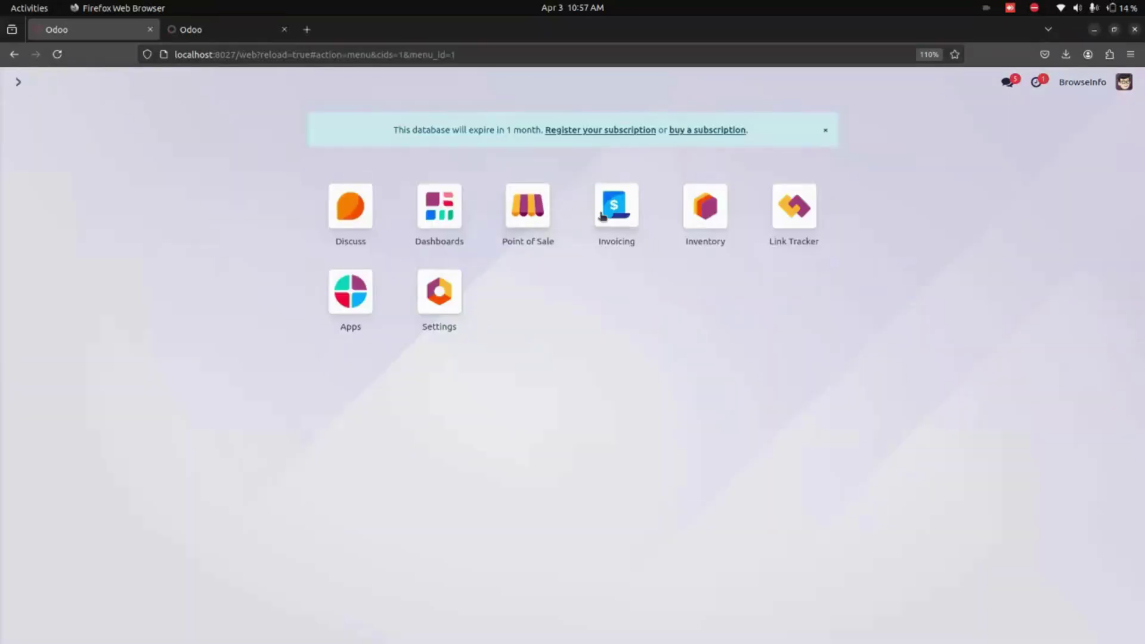
left_click(534, 212)
left_click(65, 201)
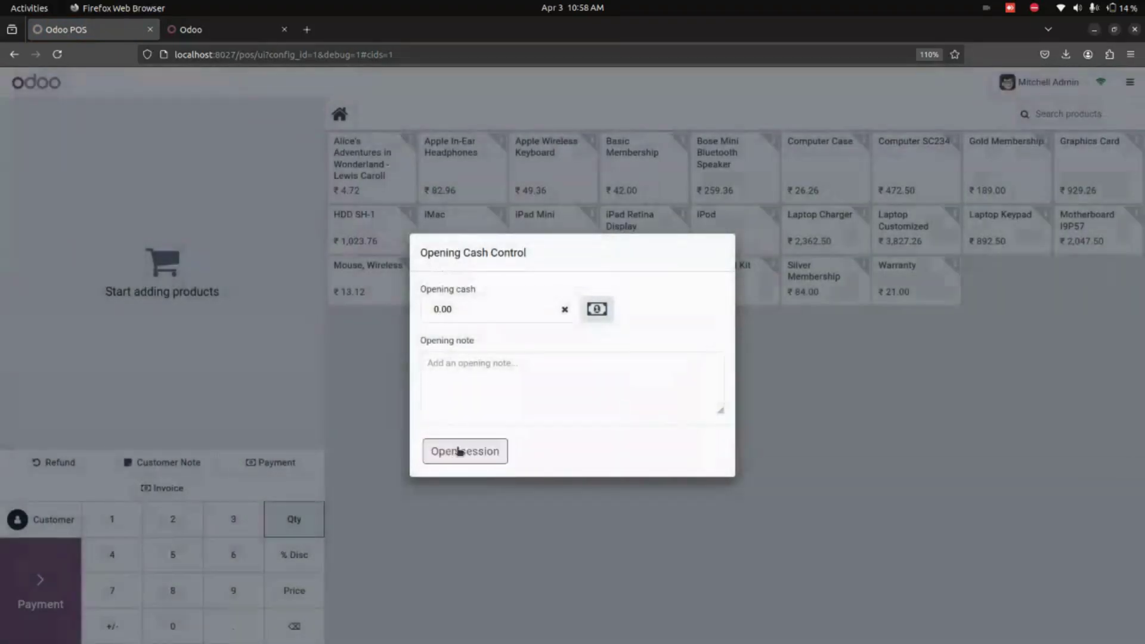
left_click(458, 452)
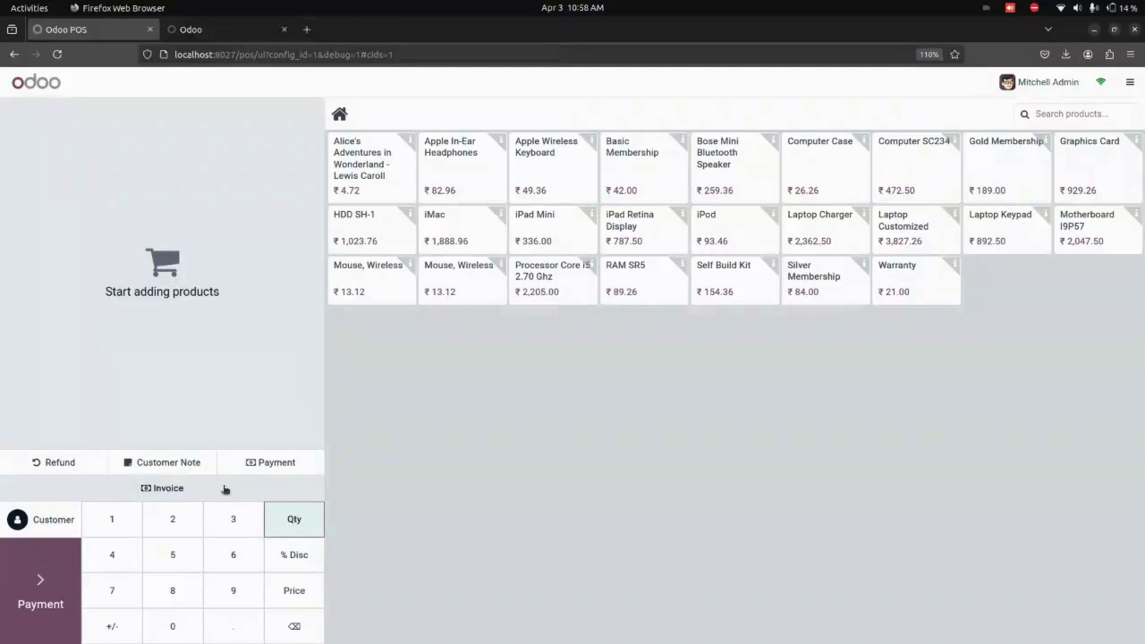
- Start a ₹500 Cash journal payment for a customer with the note 'Paid by cash'
left_click(255, 463)
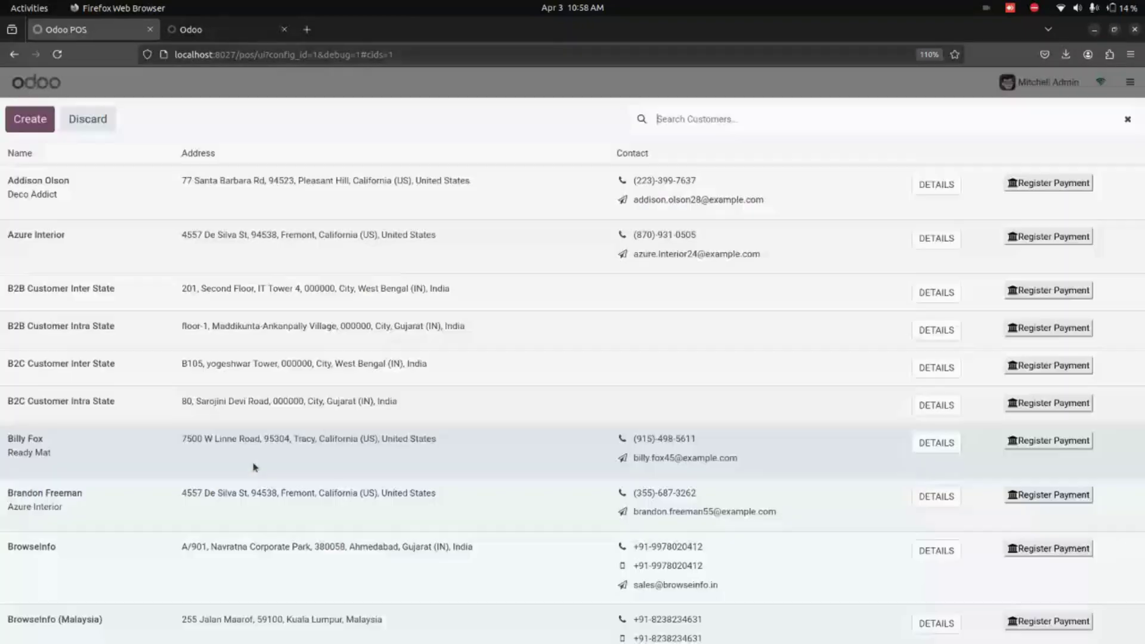
scroll(146, 346, "down", 5)
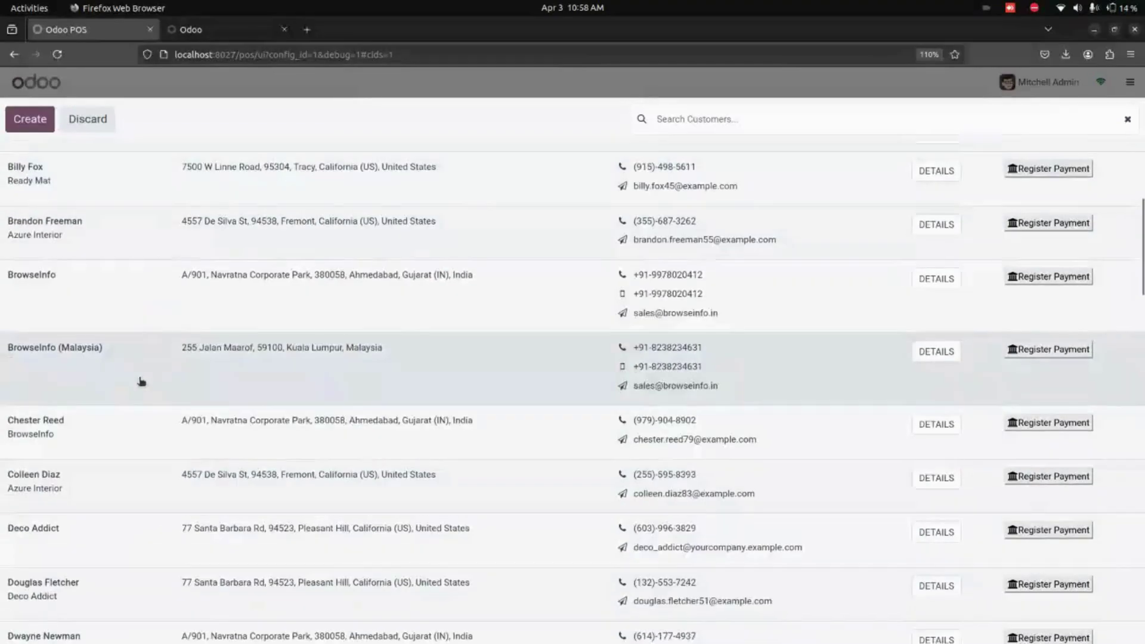
scroll(92, 298, "down", 2)
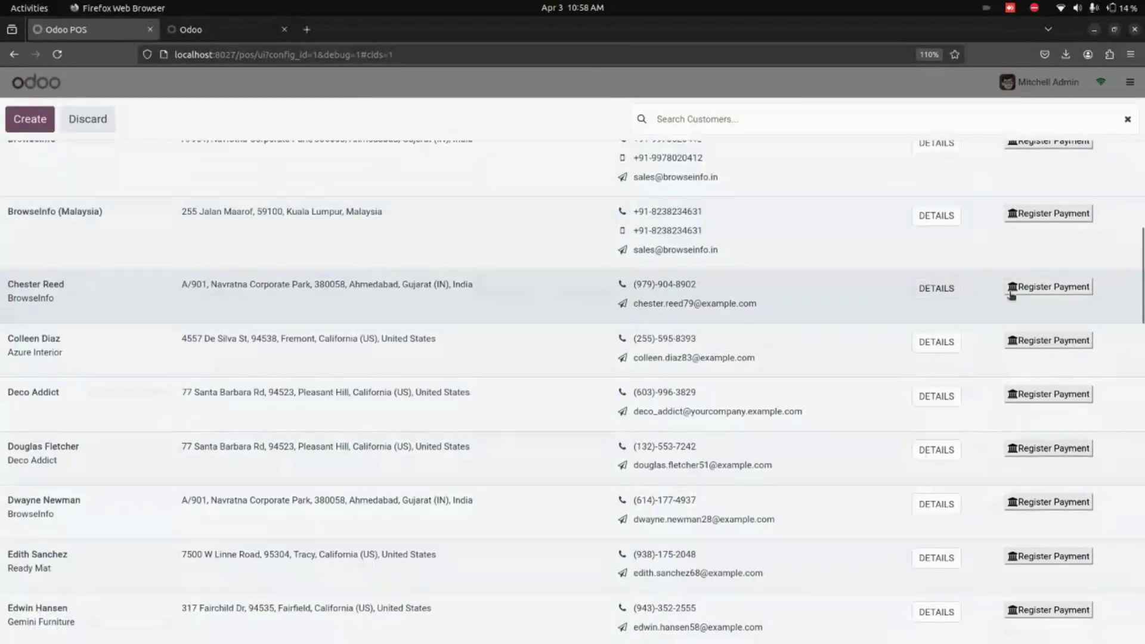
left_click(1034, 289)
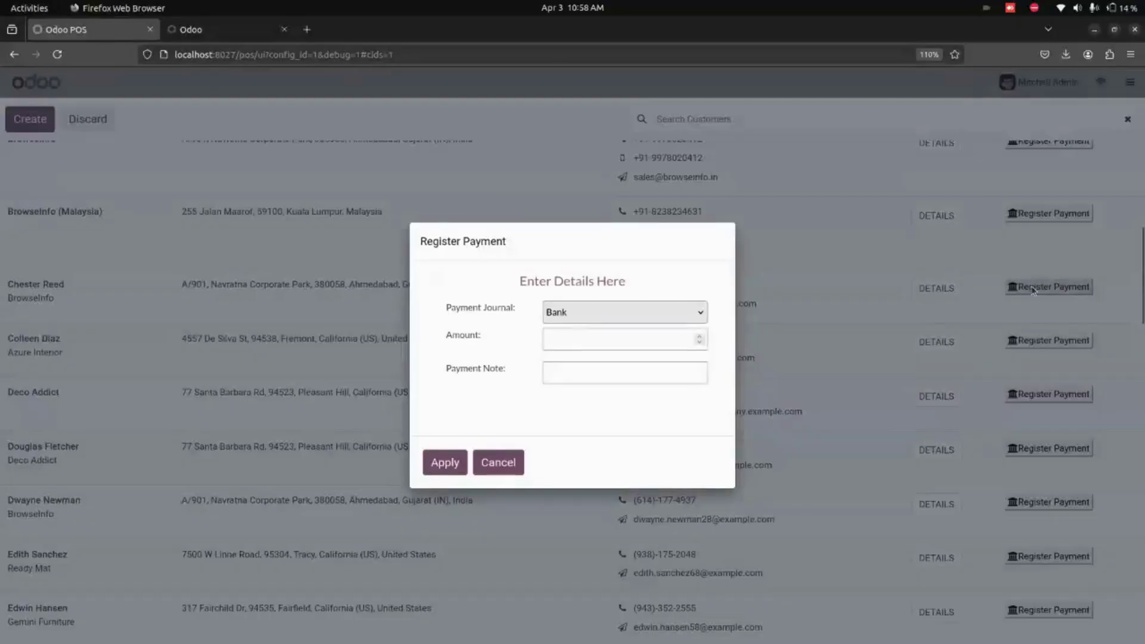
left_click(630, 310)
left_click(617, 349)
left_click(617, 340)
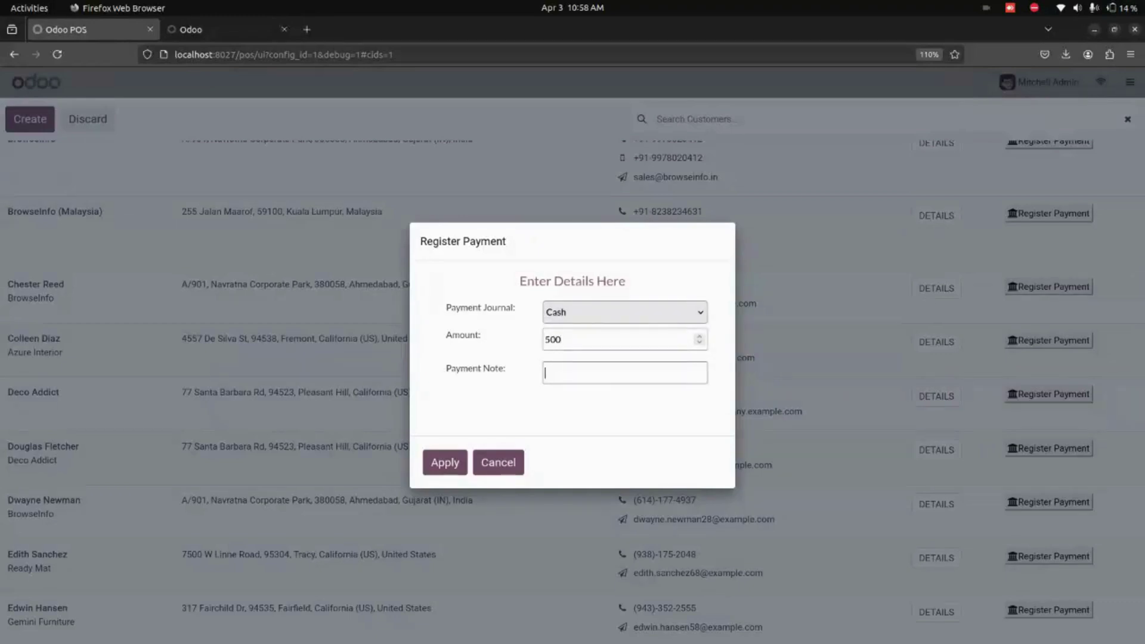
type("Paid by cash")
- Register the ₹500 customer payment, confirm it and exit the payment receipt
mouse_move(990, 641)
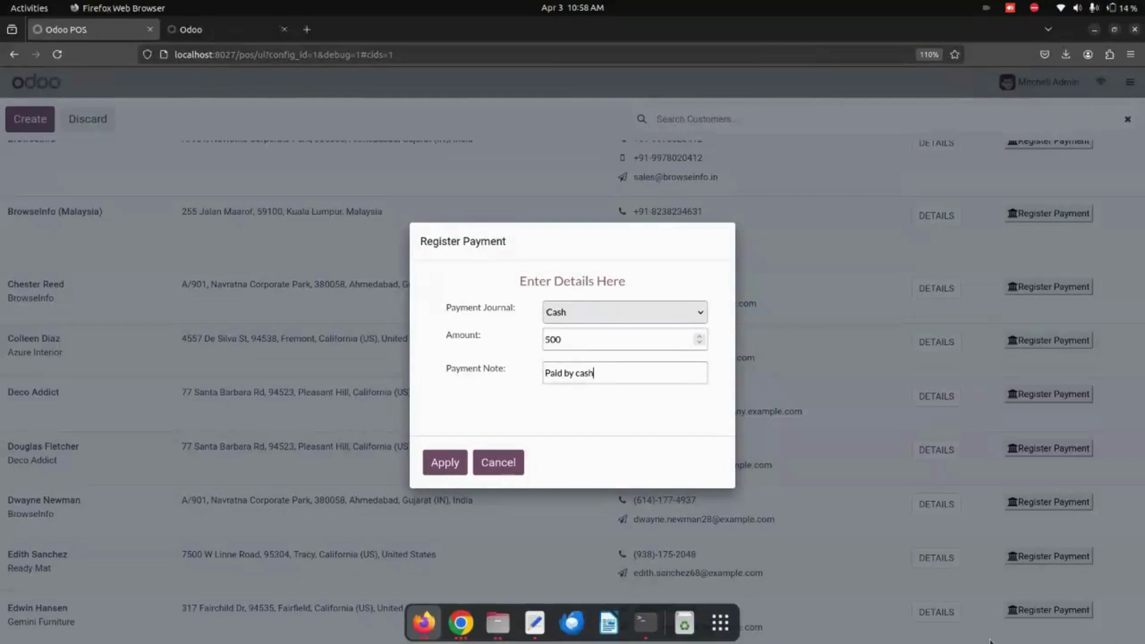
left_click(441, 464)
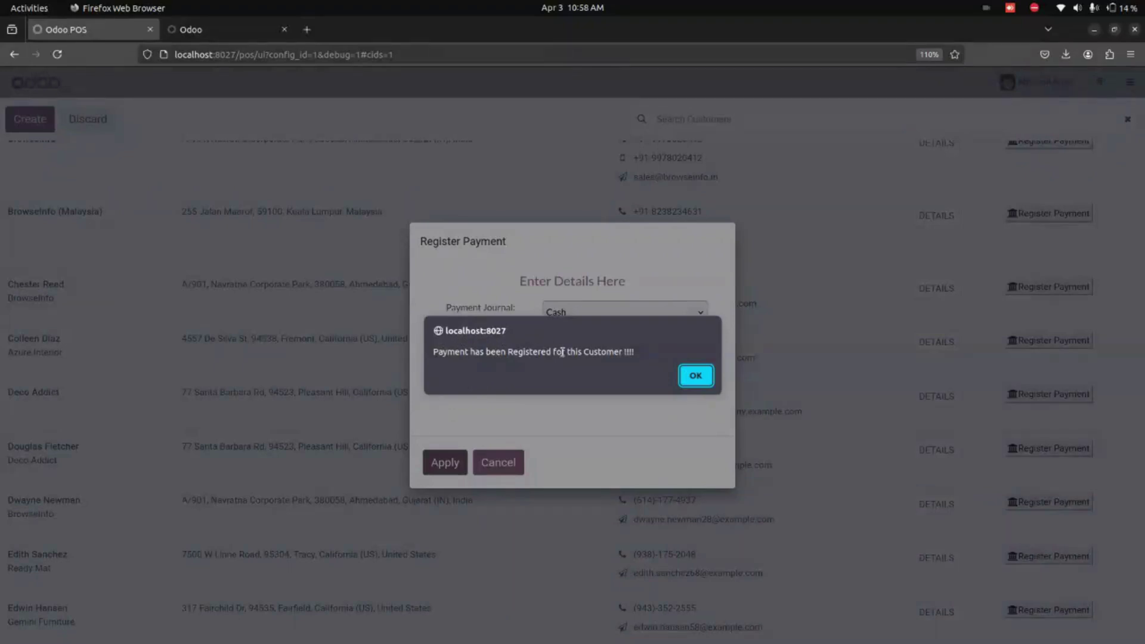
triple_click(594, 353)
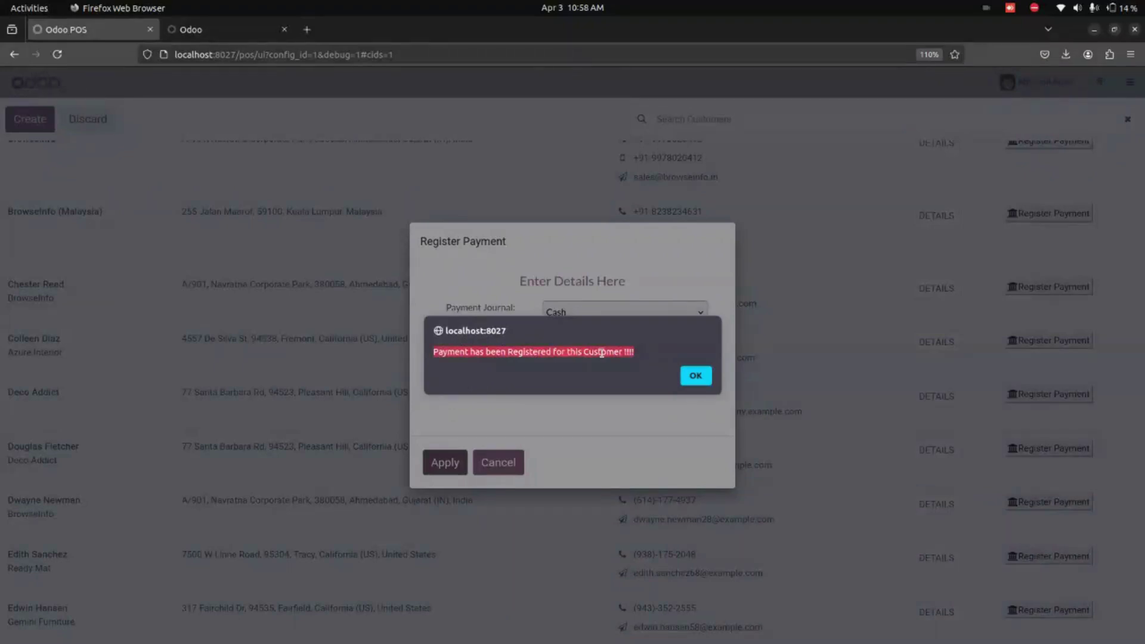
left_click(694, 378)
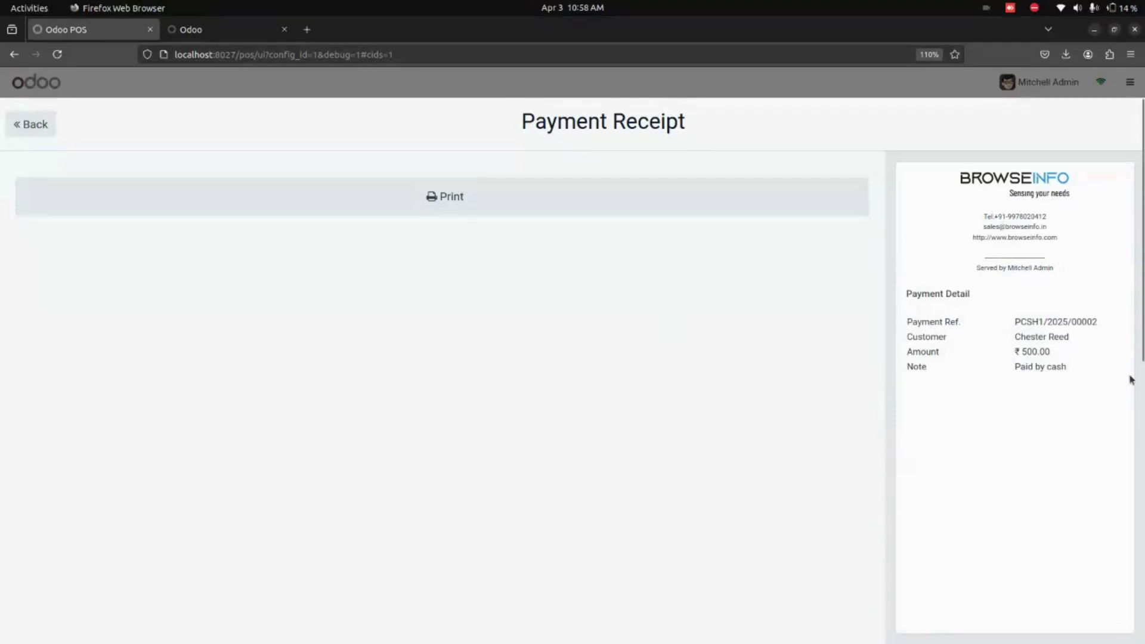
left_click(33, 134)
- Return the POS to products and show Invoicing's Customer Payments list
left_click(87, 119)
left_click(250, 35)
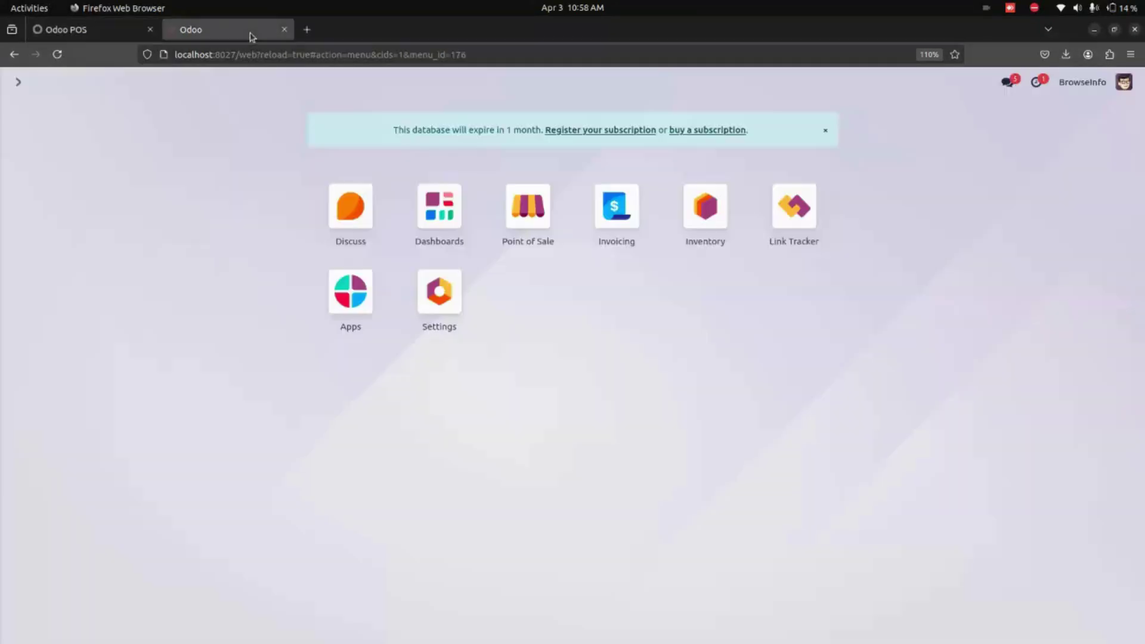
left_click(627, 216)
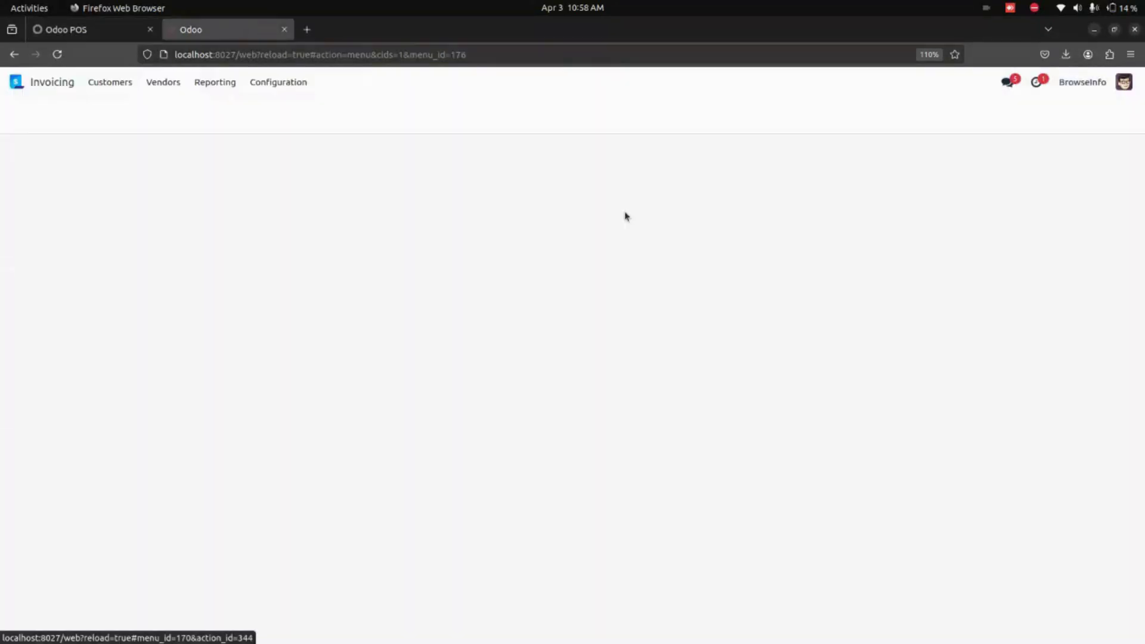
left_click(110, 82)
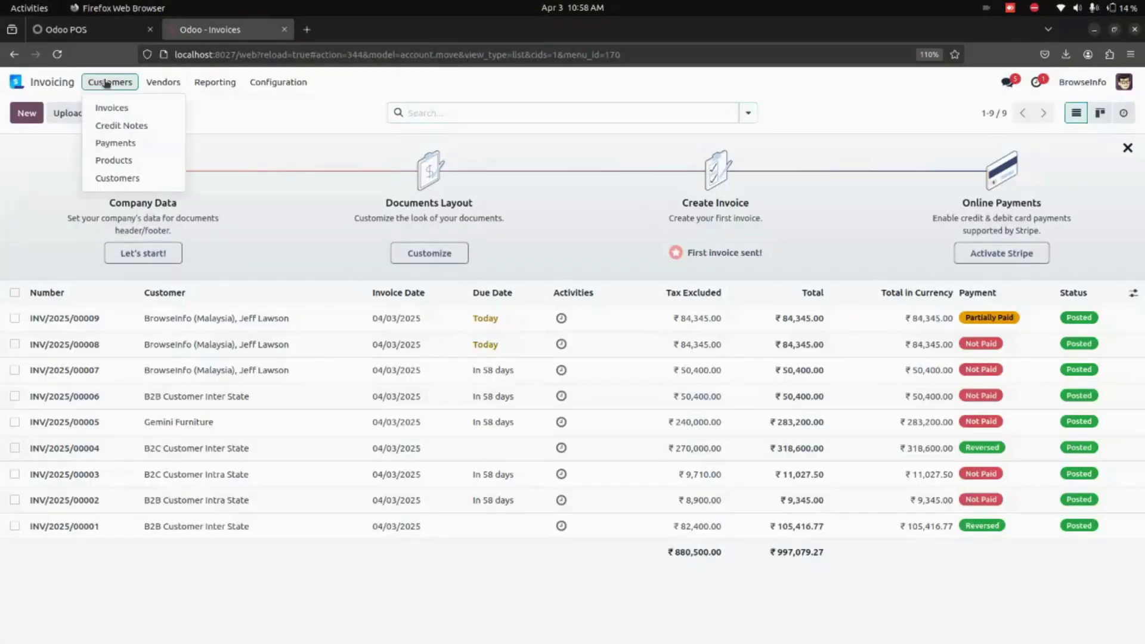
left_click(116, 144)
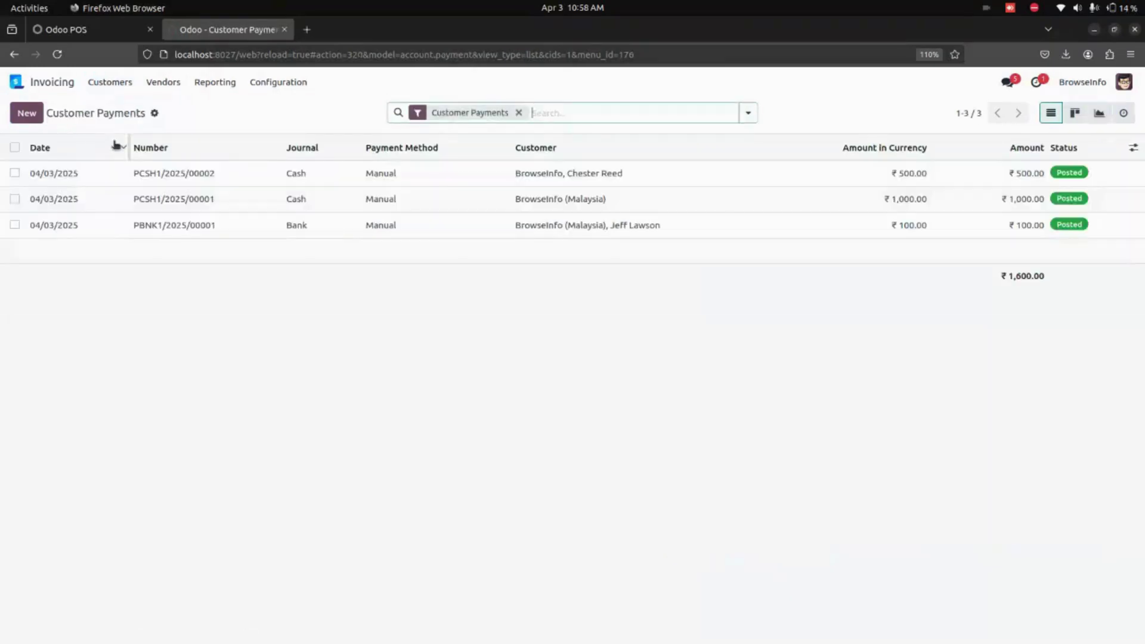
- Check payment PCSH1/2025/00002 and its 'Paid by cash' note, then return to POS
left_click(269, 182)
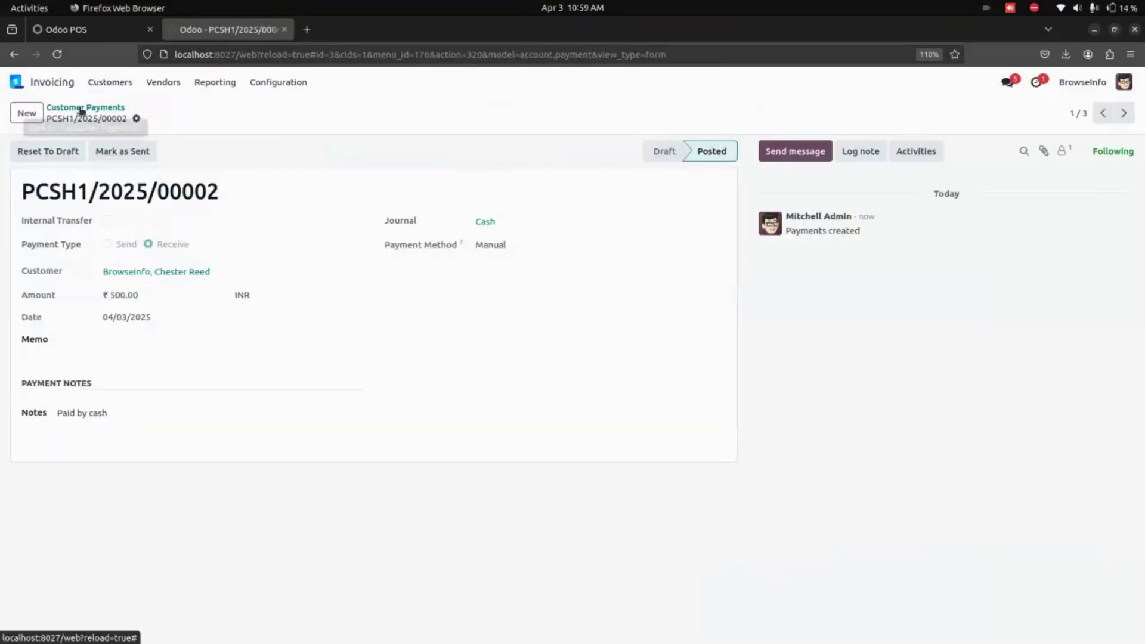
triple_click(117, 414)
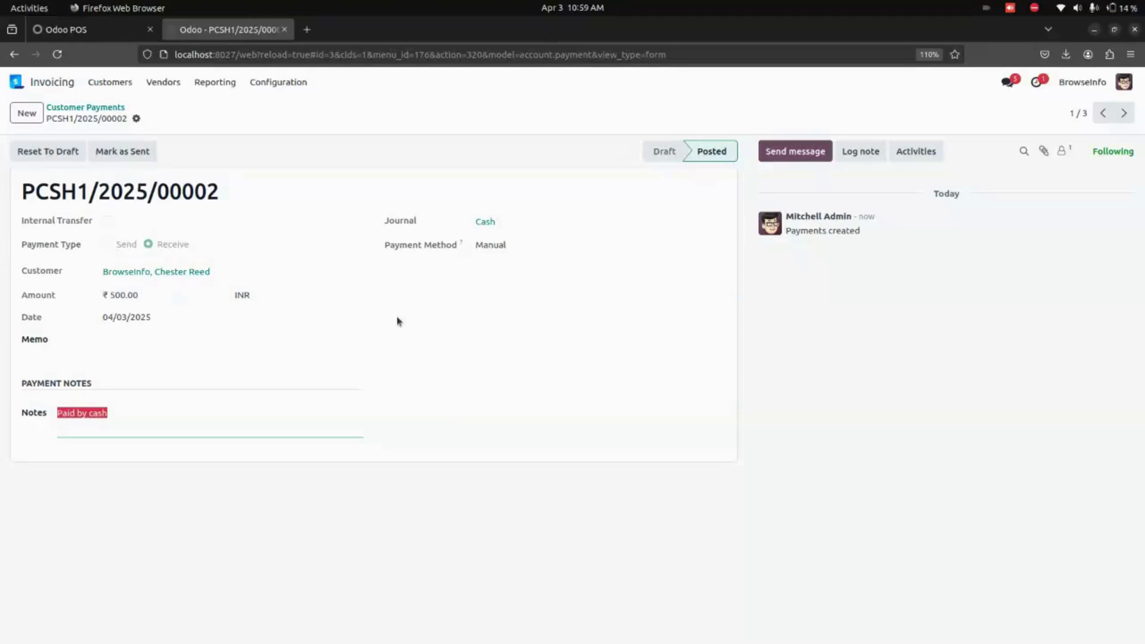
left_click(100, 31)
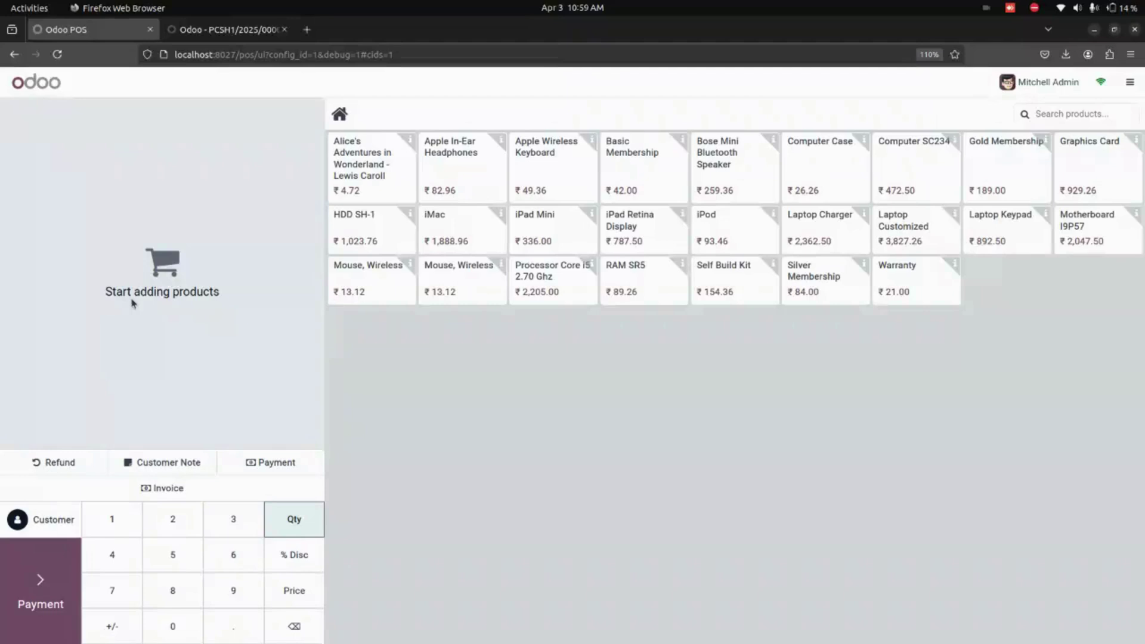
- List the customer invoices in POS and show INV/2025/00007 with ₹50,400 due
left_click(200, 491)
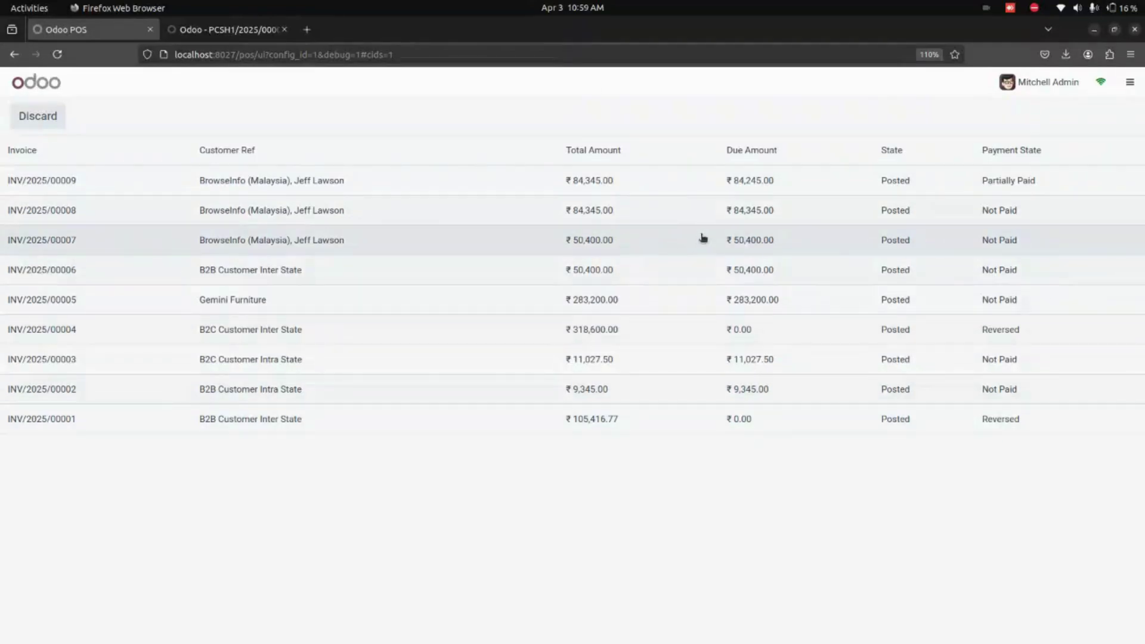
left_click(832, 247)
- Pay ₹3,000 on INV/2025/00007 through the Bank journal, noted 'Amount Paid'
left_click(225, 412)
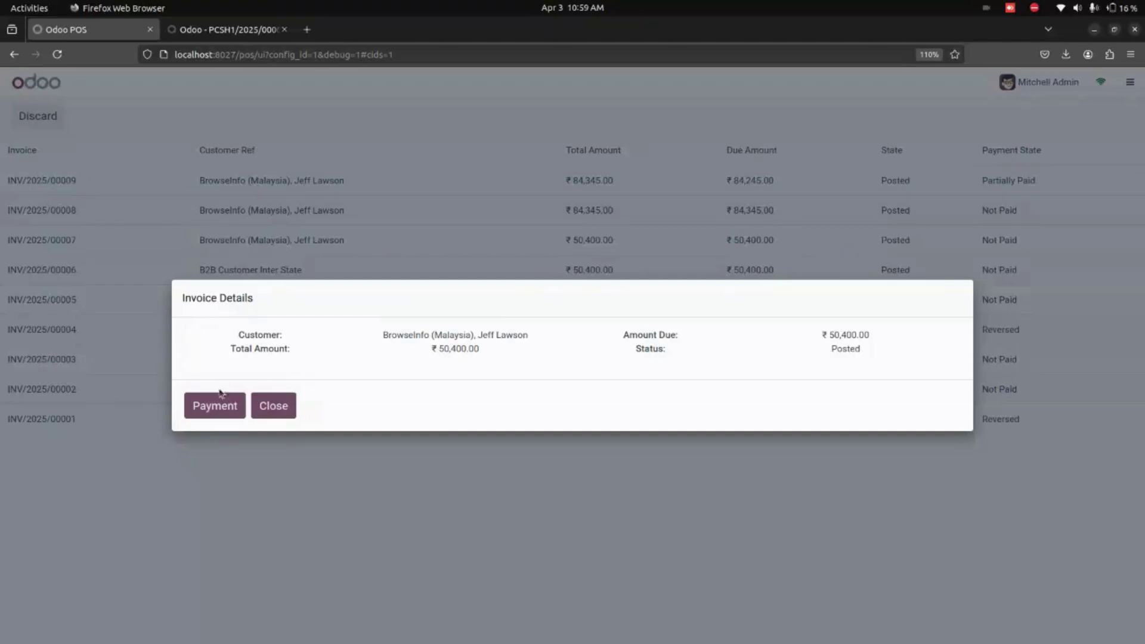
left_click(217, 408)
left_click(588, 344)
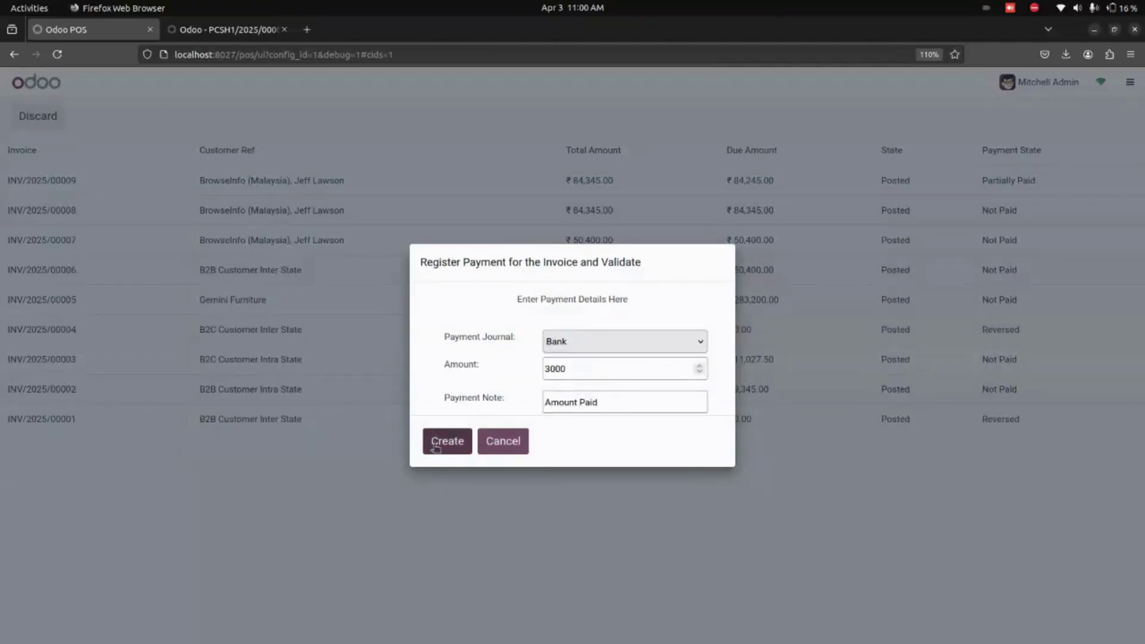
left_click(447, 443)
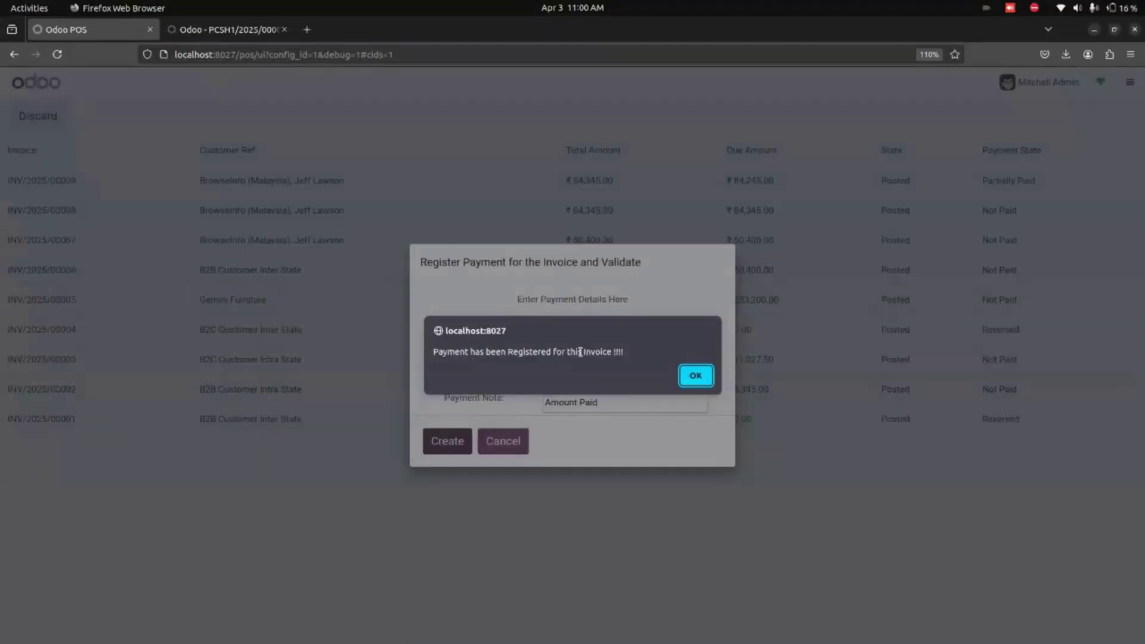
left_click(704, 384)
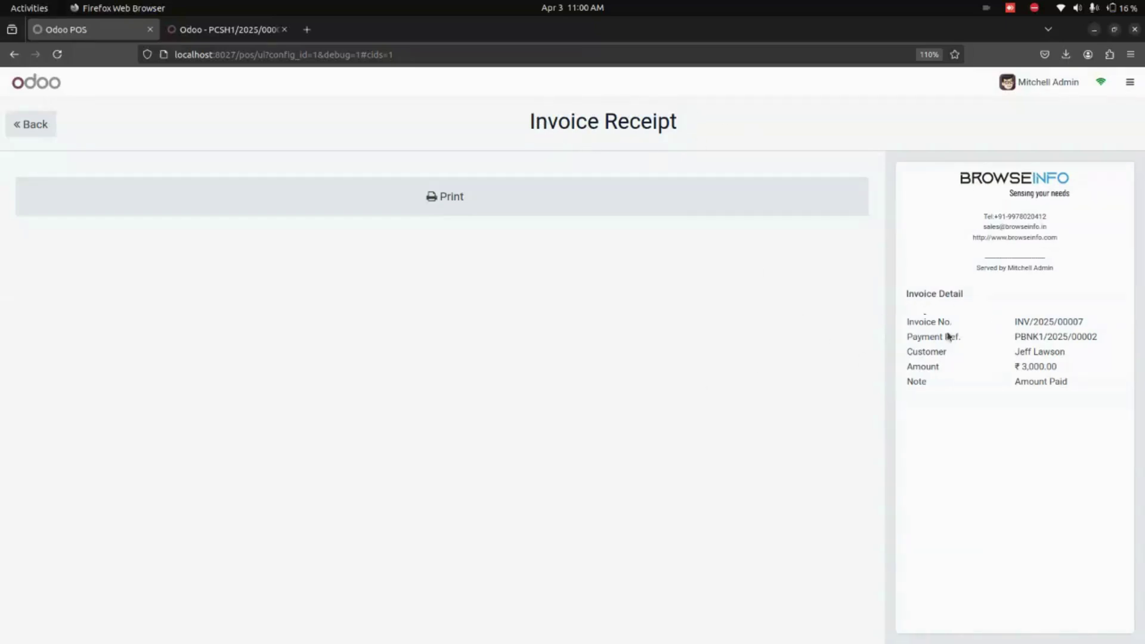
- Verify payment PBNK1/2025/00002 shows memo INV/2025/00007 and note 'Amount Paid', then go home
key("ctrl+Tab")
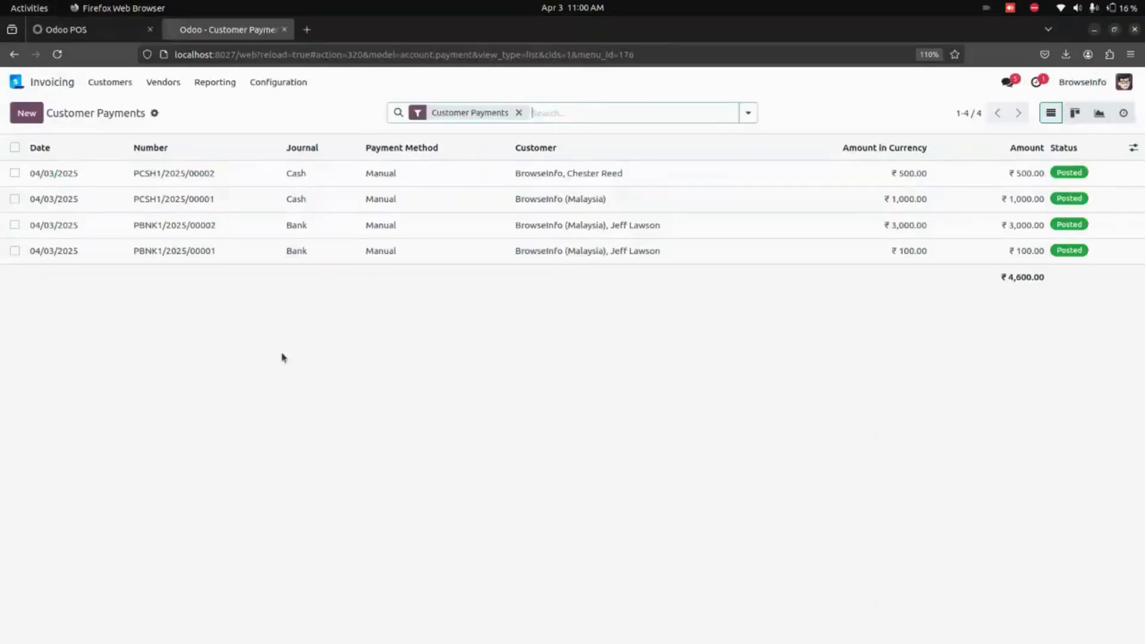
left_click(194, 227)
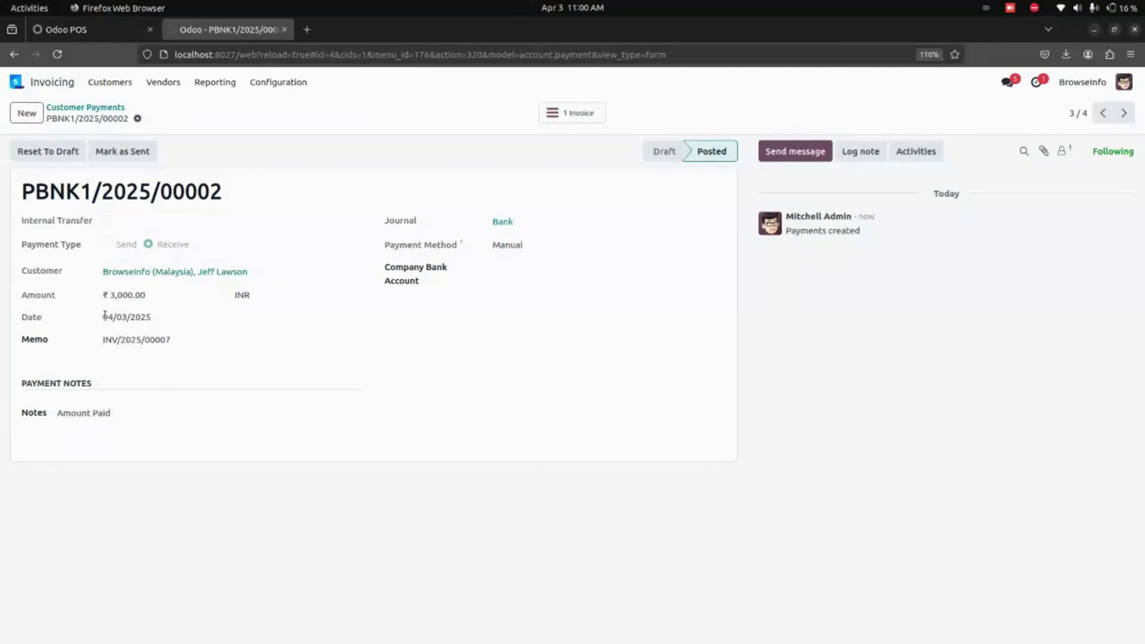
left_click_drag(111, 413, 87, 311)
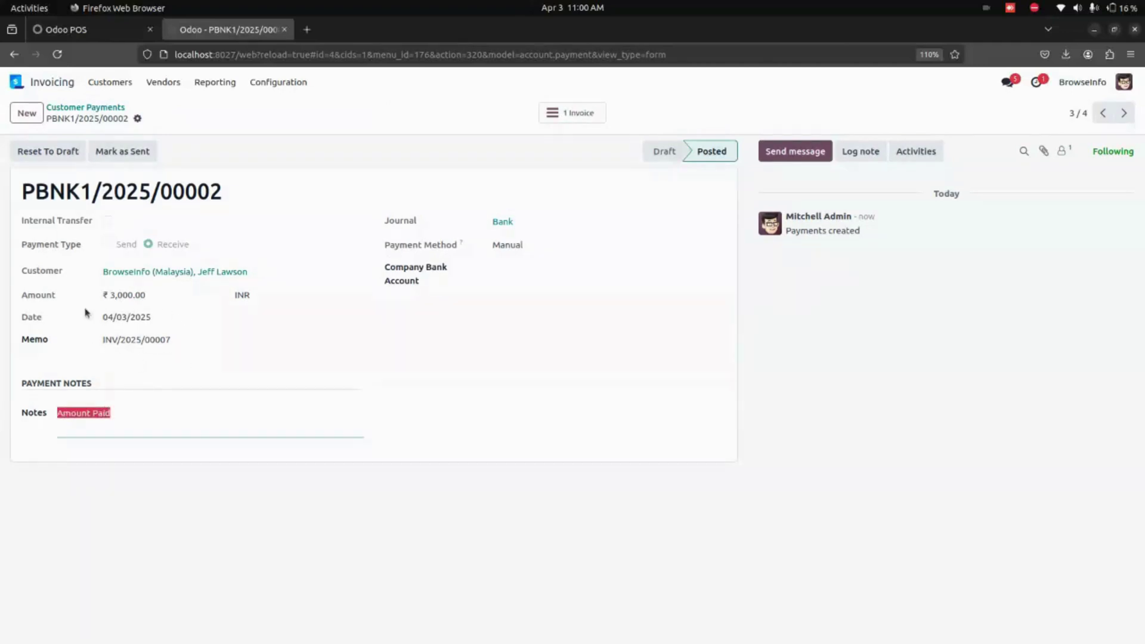
left_click(16, 82)
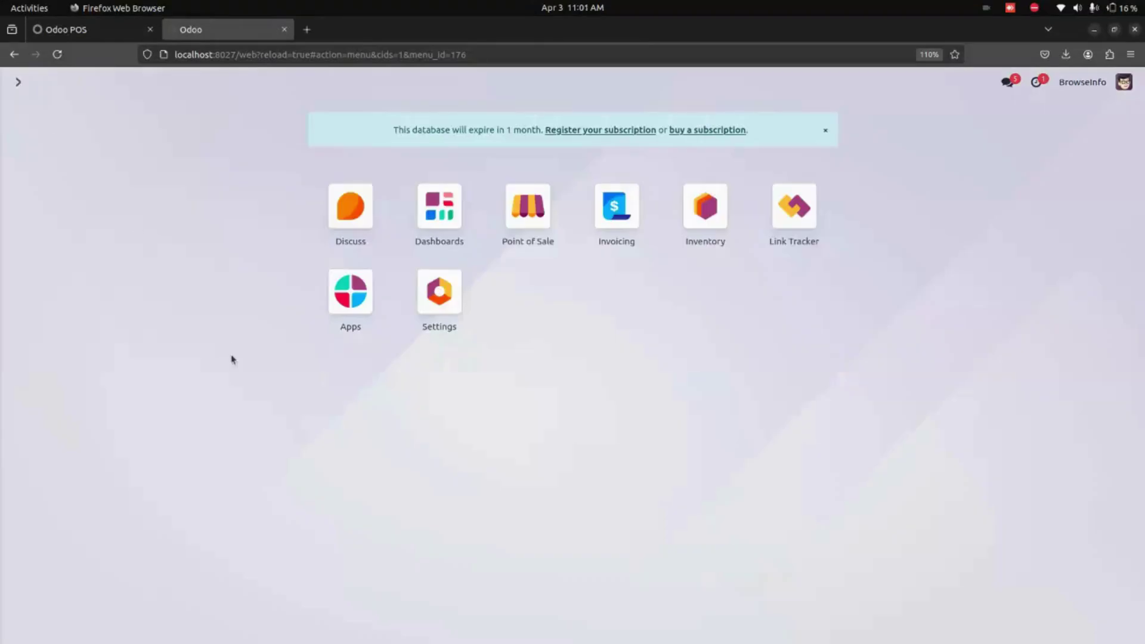